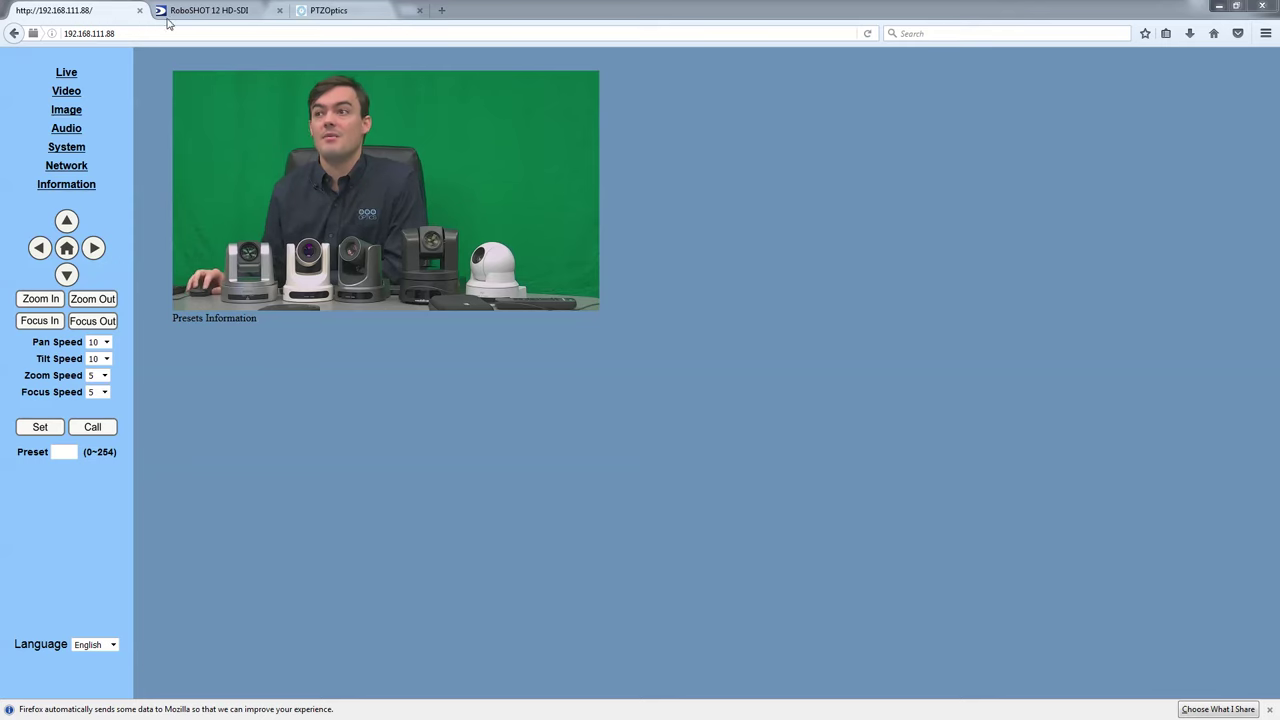
Switch to the RoboSHOT 12 HD-SDI page and test the camera's movement by panning right and left, tilting up and down, and zooming in and out
click(209, 10)
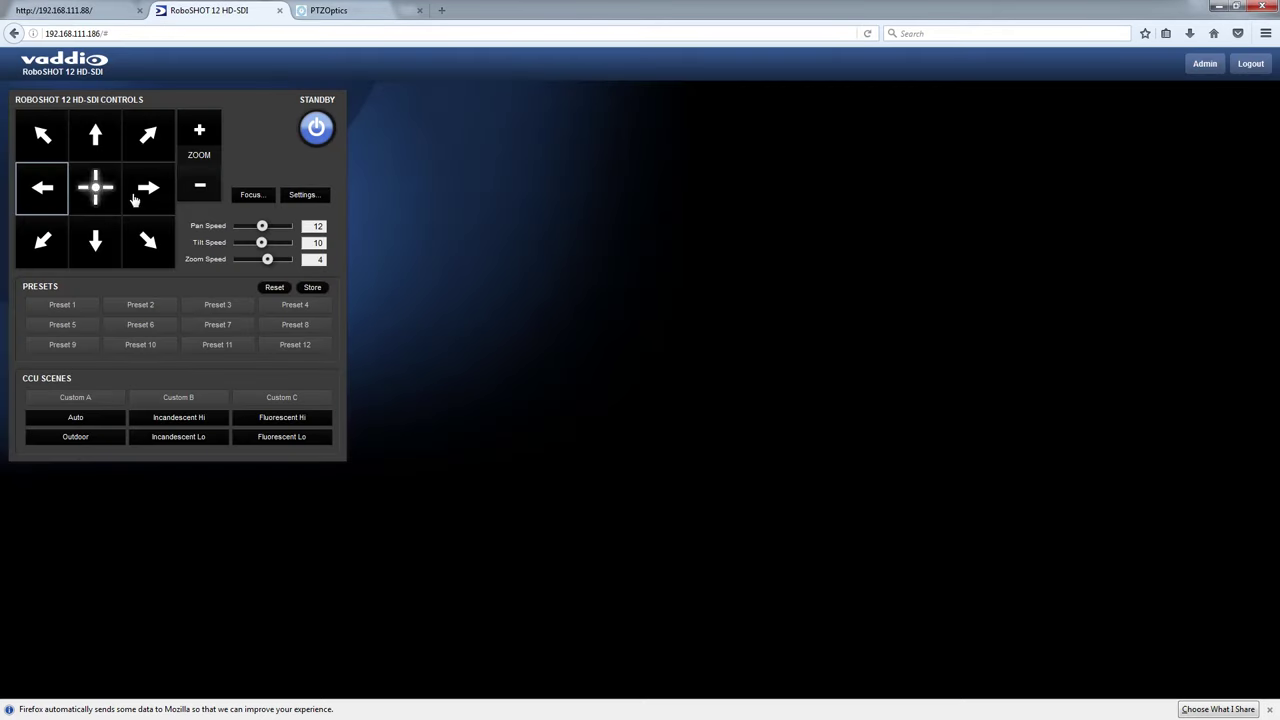
click(95, 33)
drag(100, 33, 107, 34)
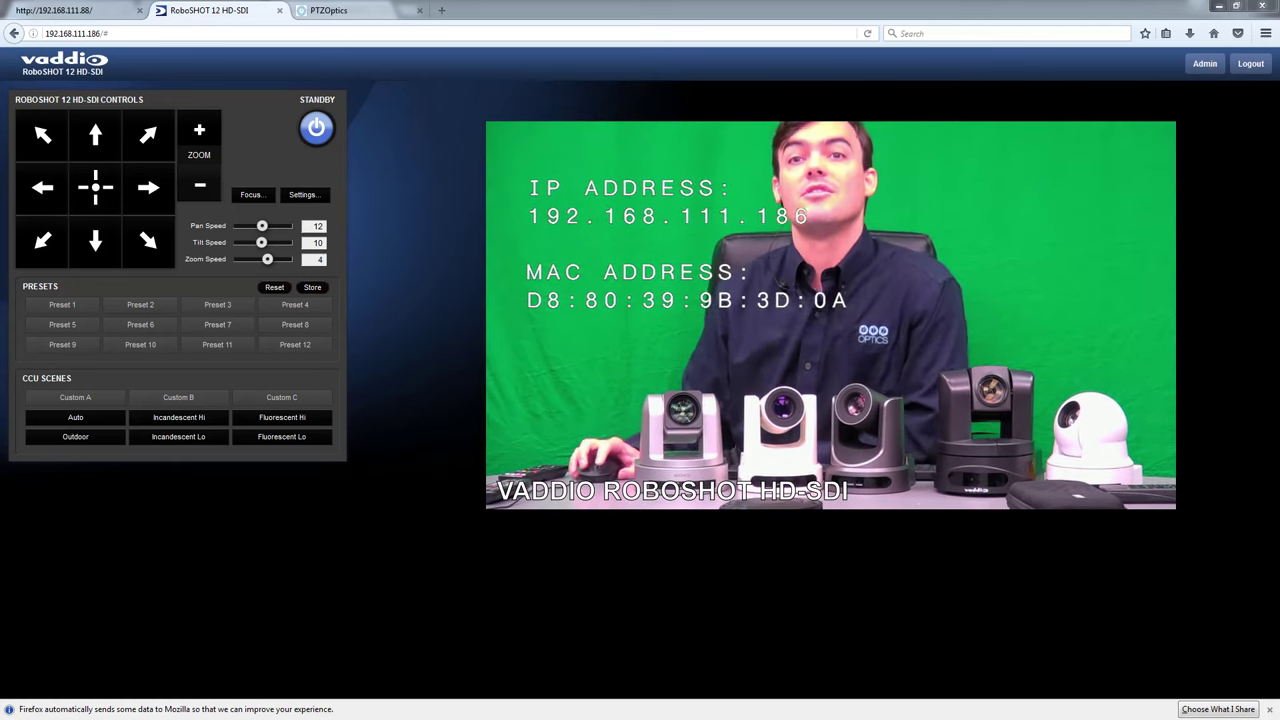
click(152, 196)
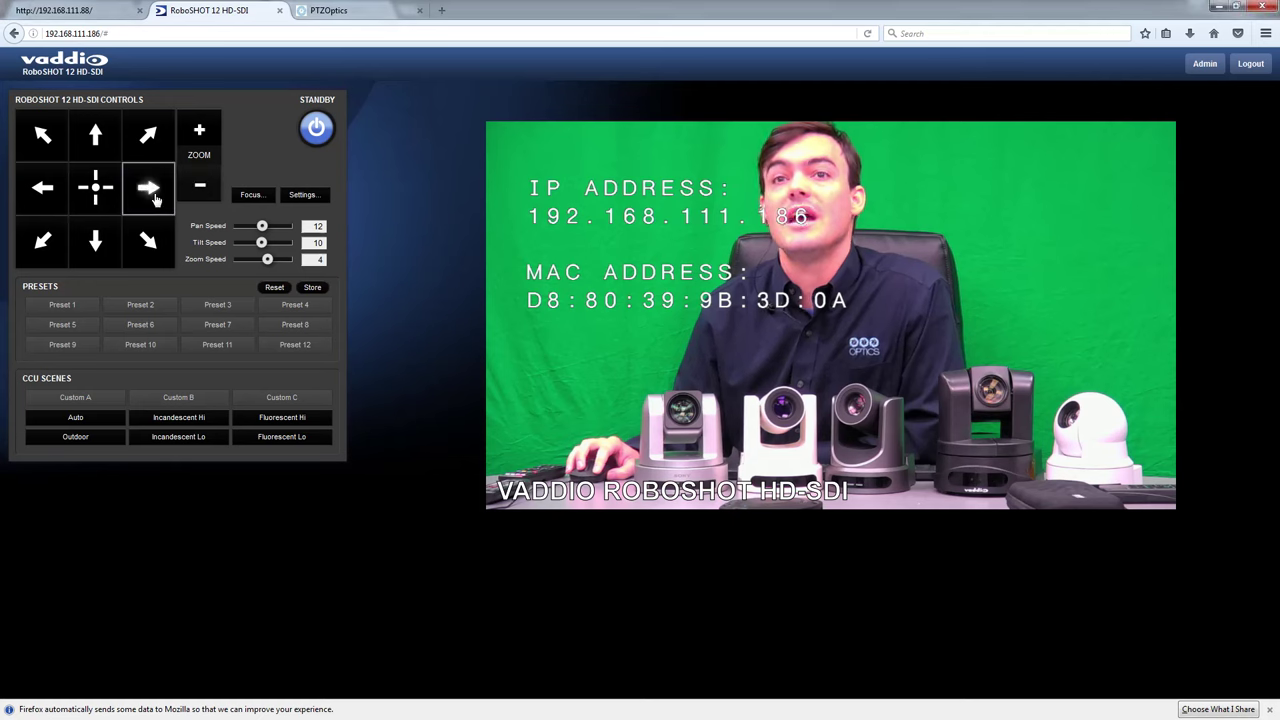
click(45, 195)
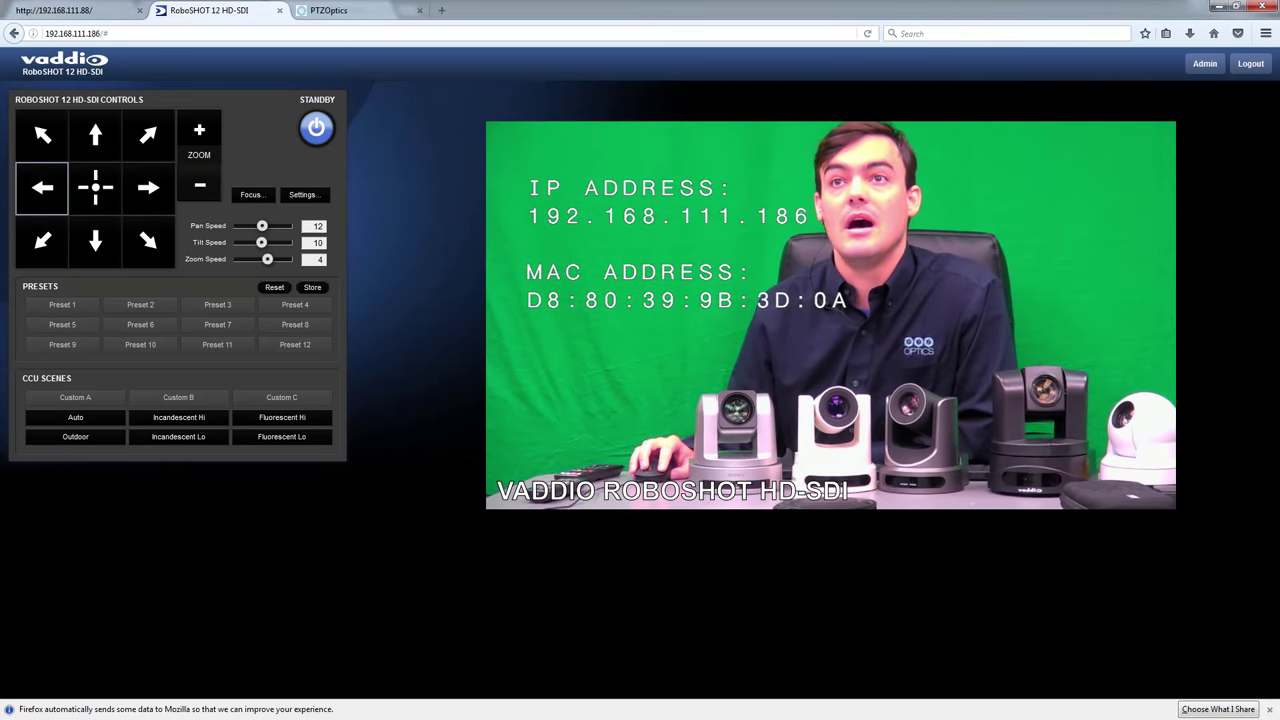
click(95, 135)
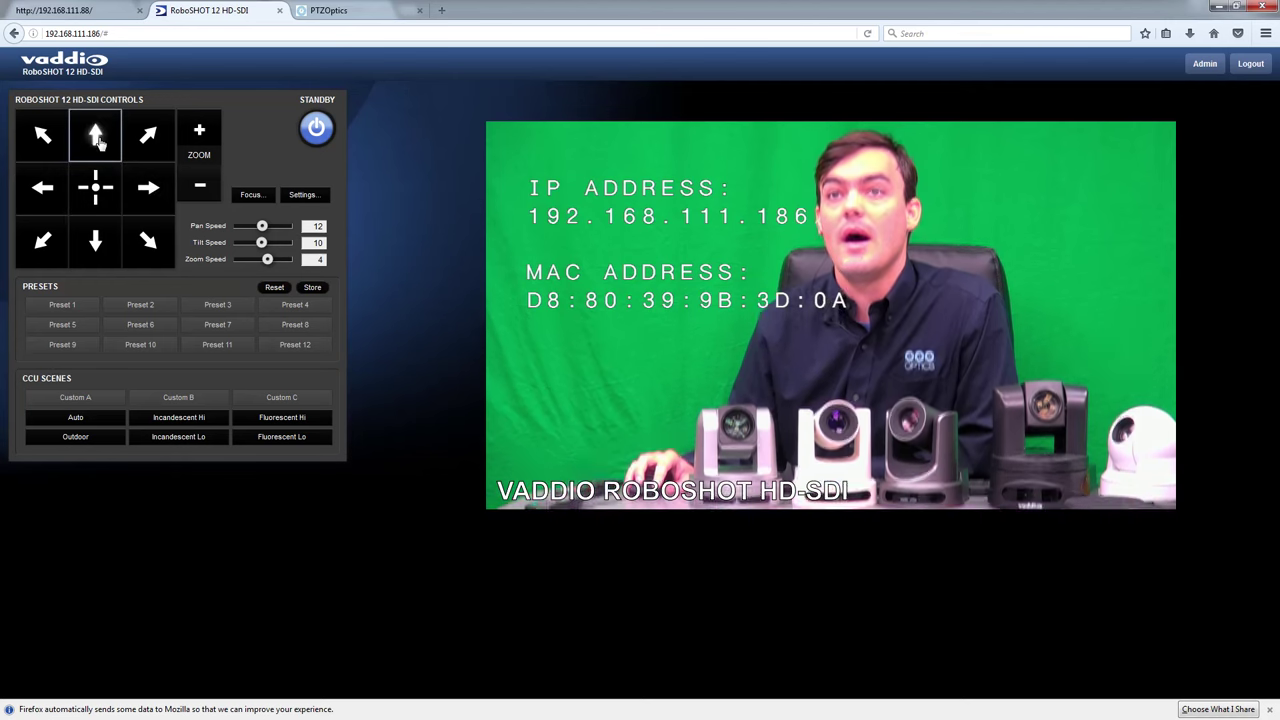
click(96, 248)
click(95, 135)
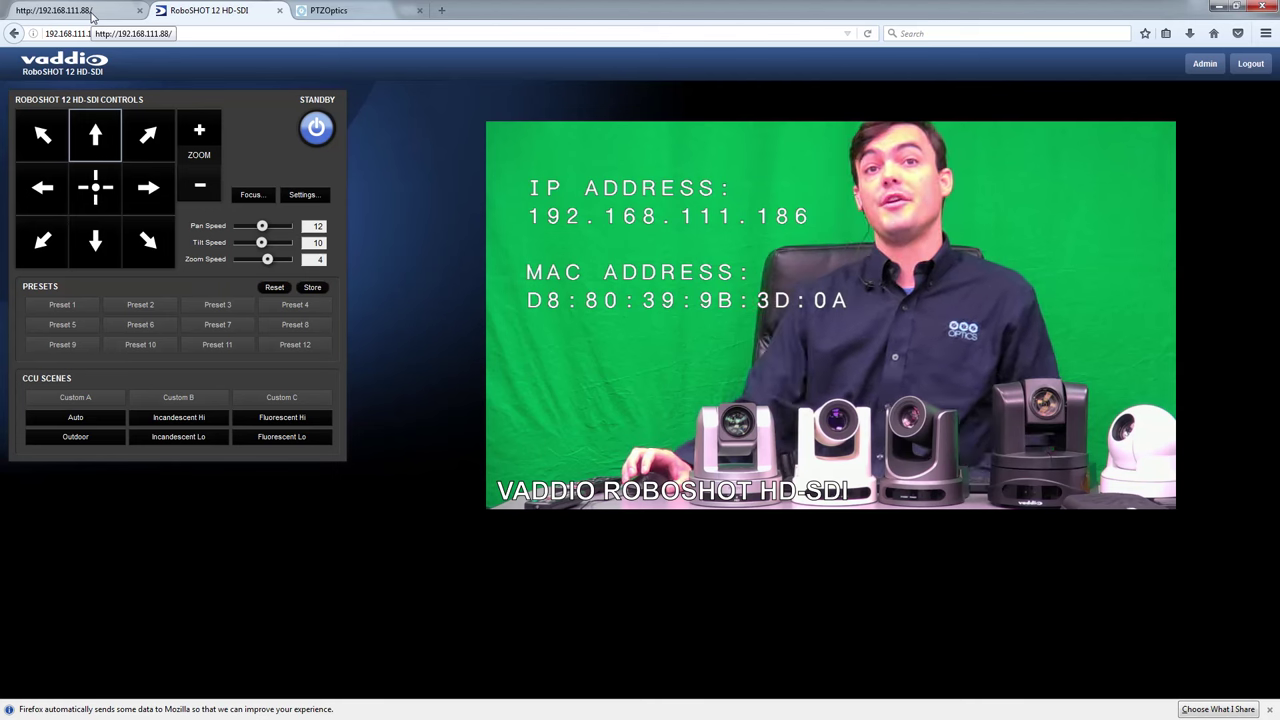
click(200, 130)
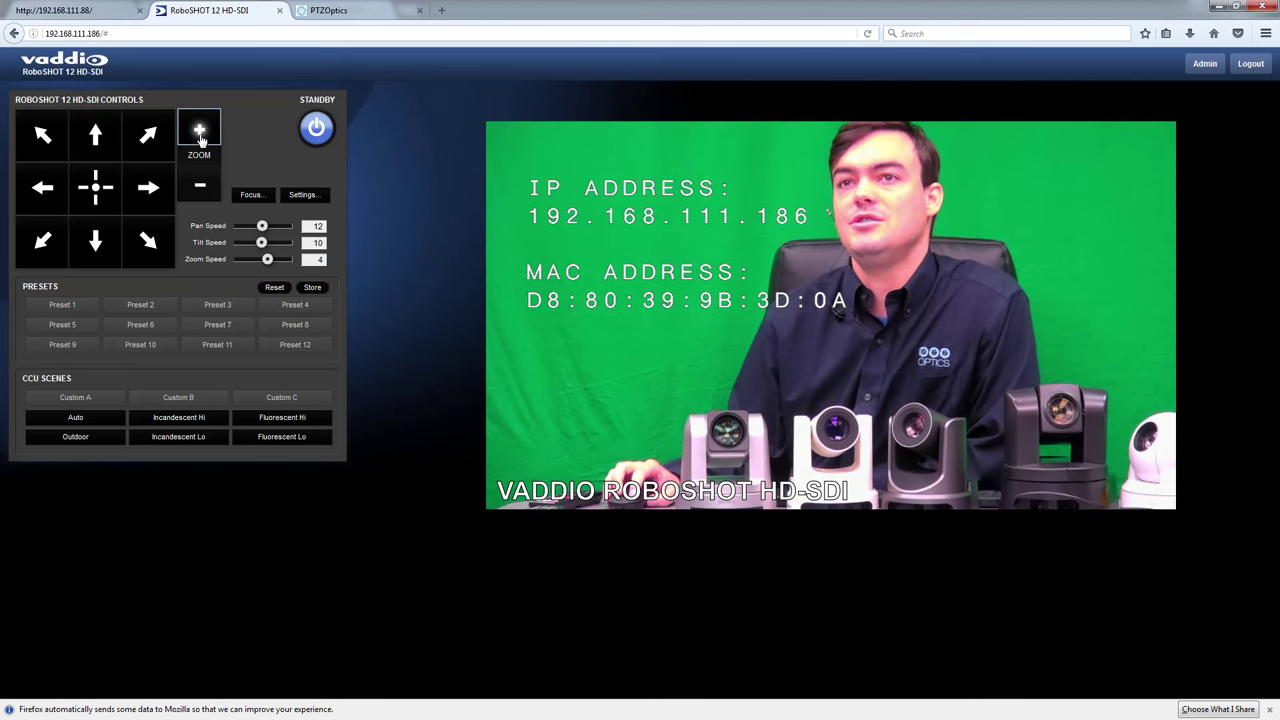
click(205, 184)
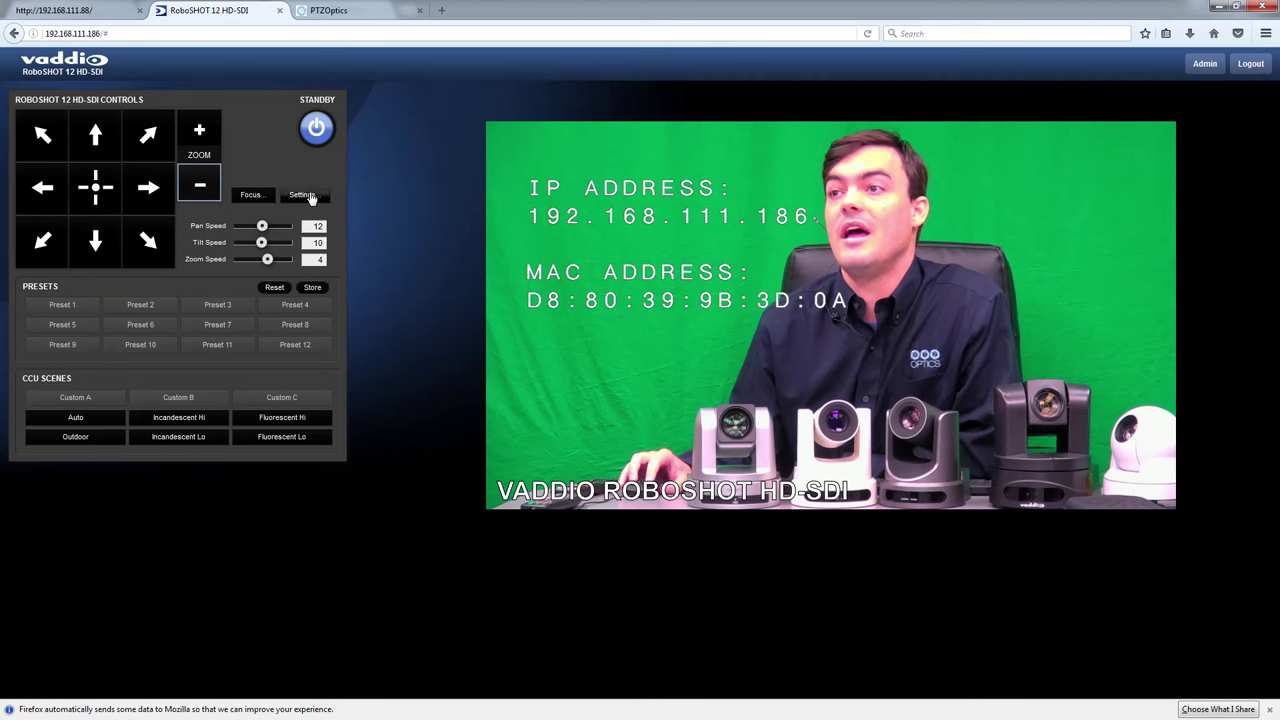
Sign in to the RoboSHOT's admin area, have the browser remember the login, and open the IP streaming settings
click(1207, 70)
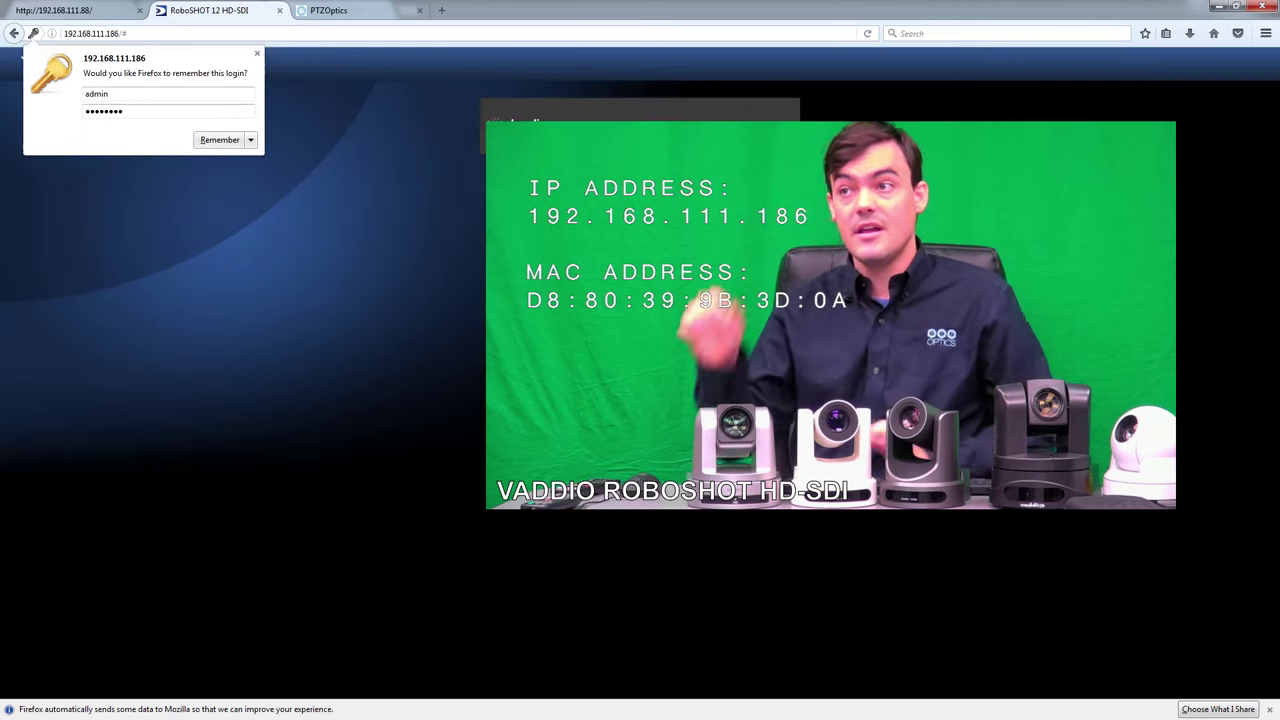
click(220, 139)
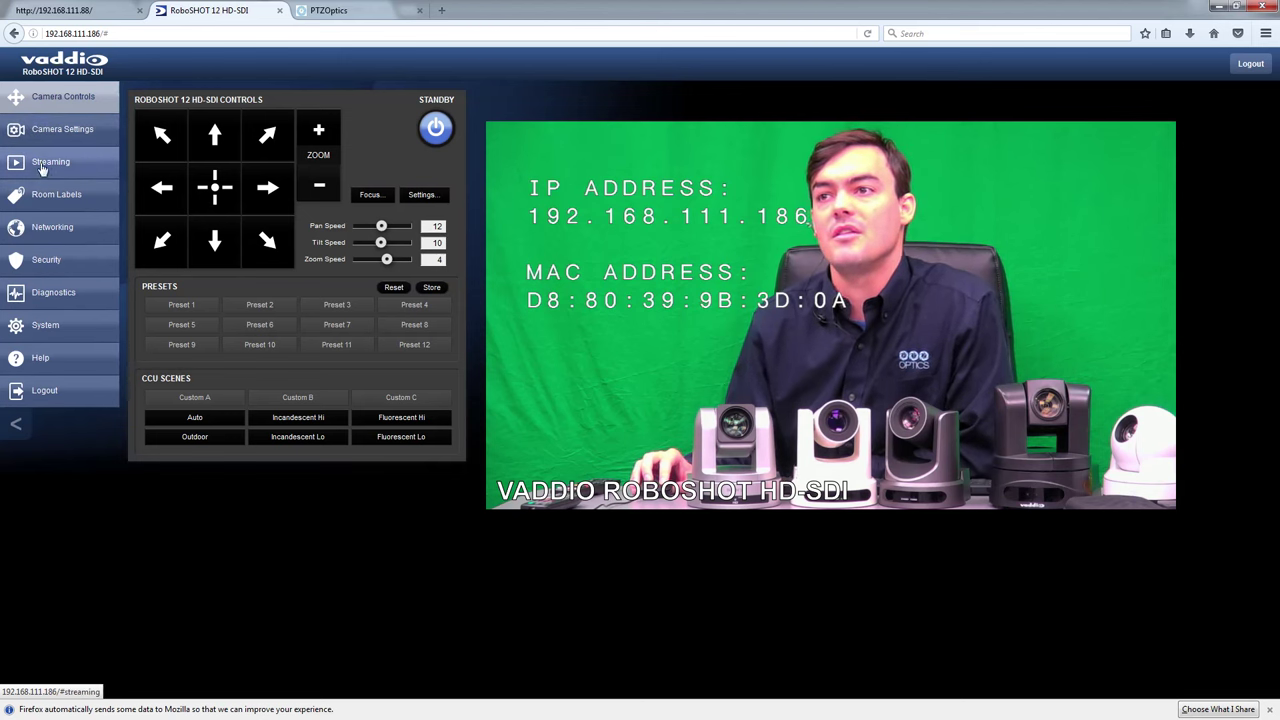
click(90, 163)
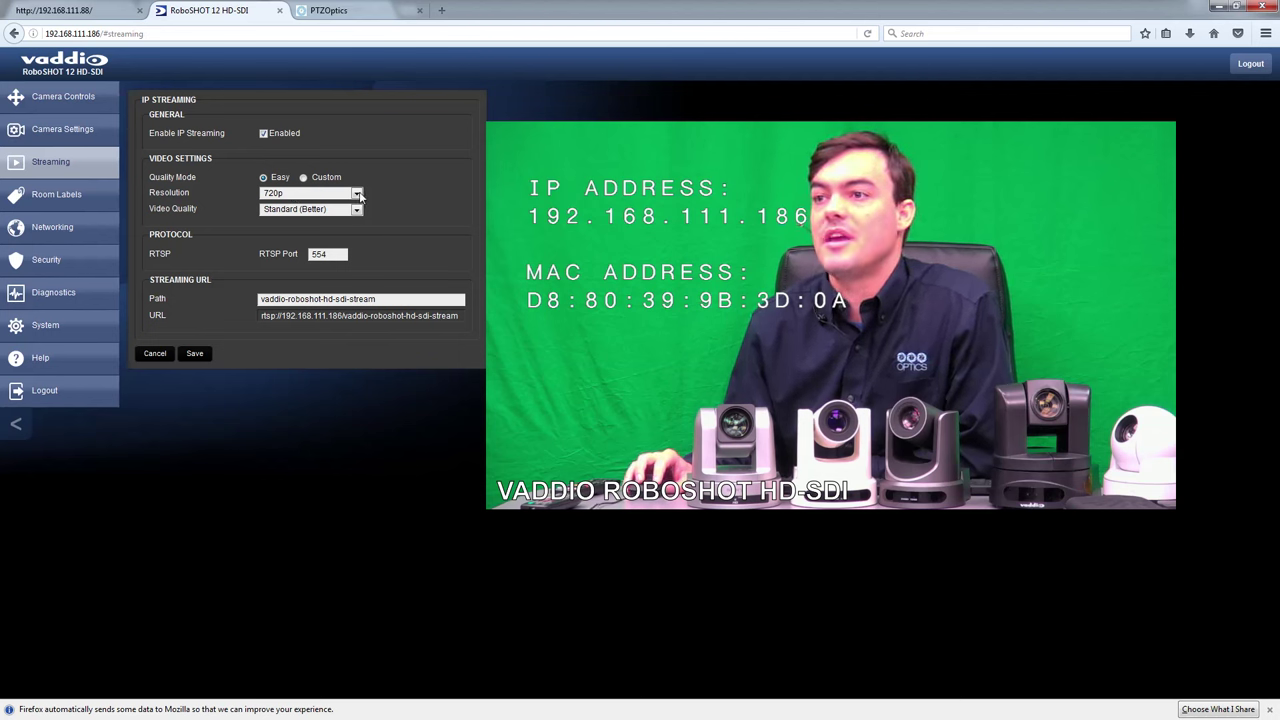
In the camera settings, try the manual iris and Auto Iris, return to manual iris, and set the gain to 7
click(62, 129)
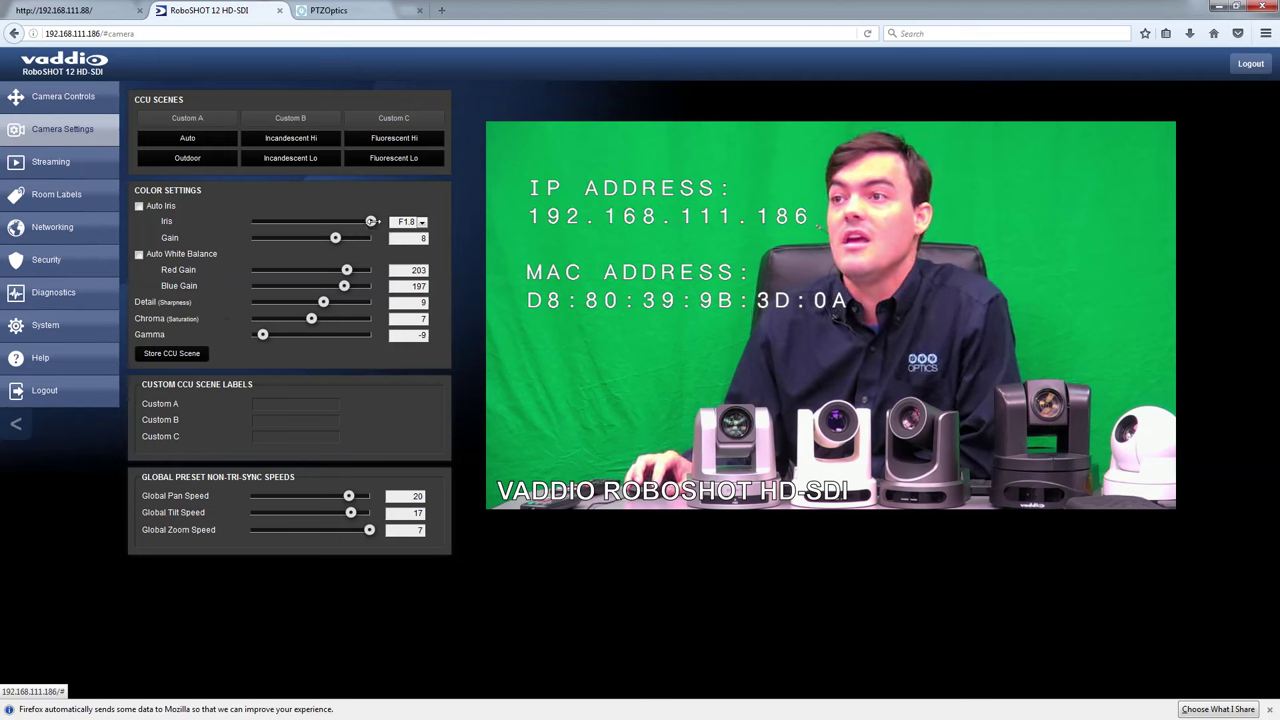
drag(371, 221, 435, 222)
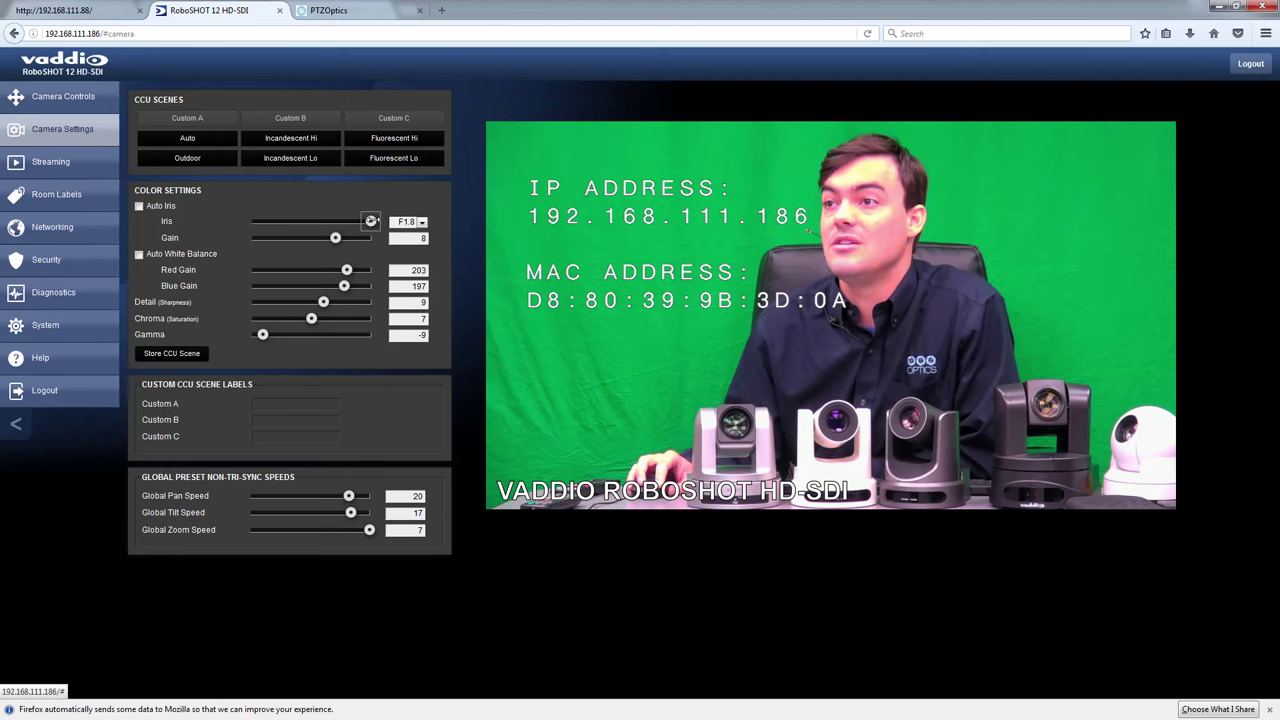
mouse_move(371, 220)
mouse_down()
mouse_move(251, 221)
mouse_move(371, 221)
mouse_up()
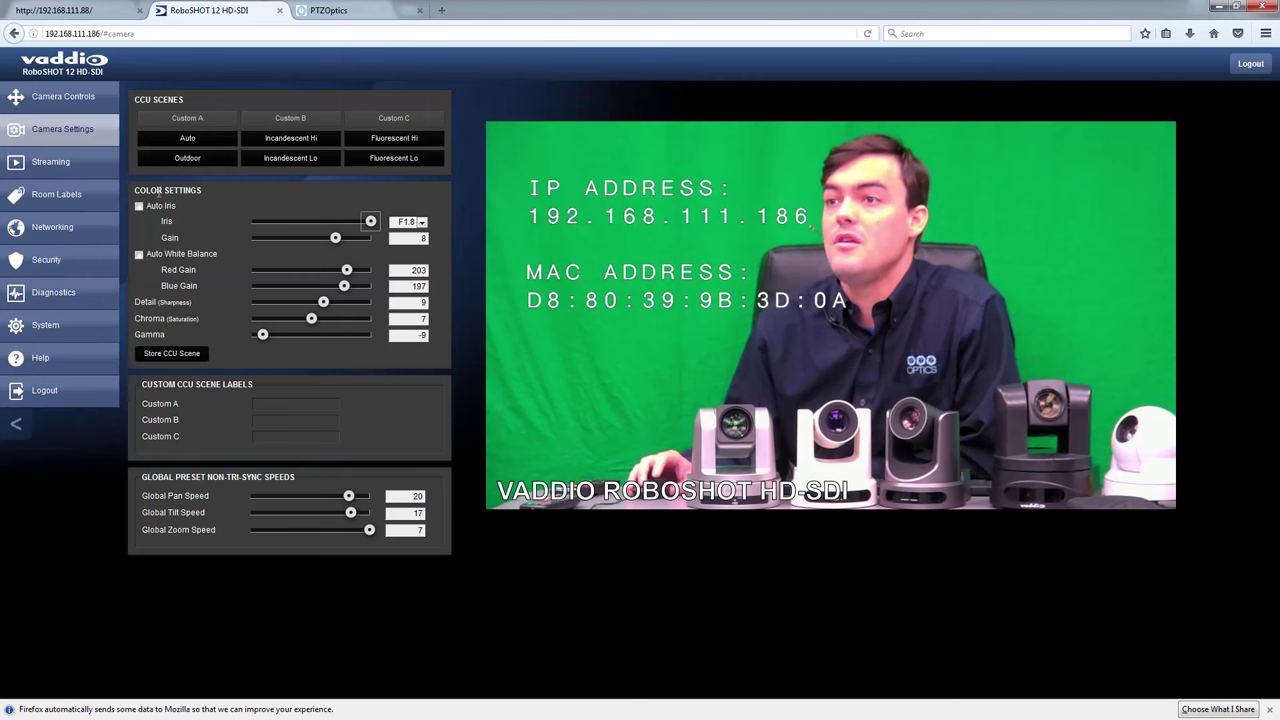
click(139, 206)
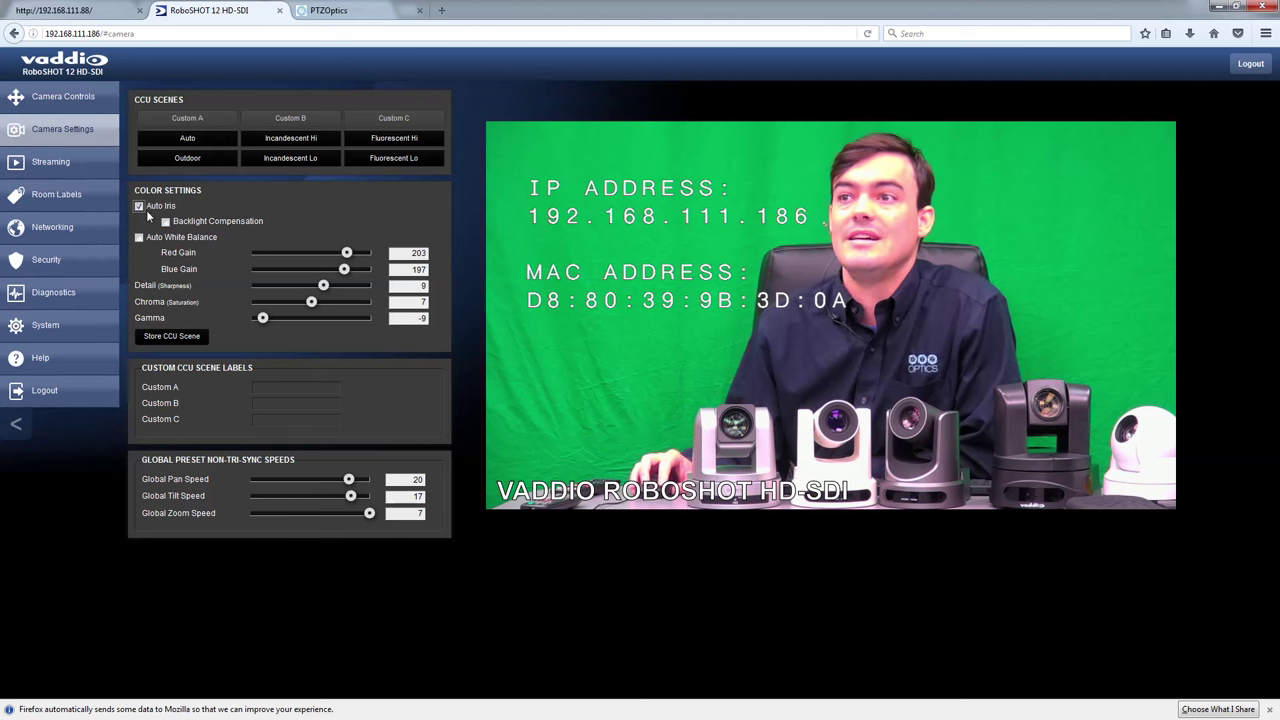
click(139, 206)
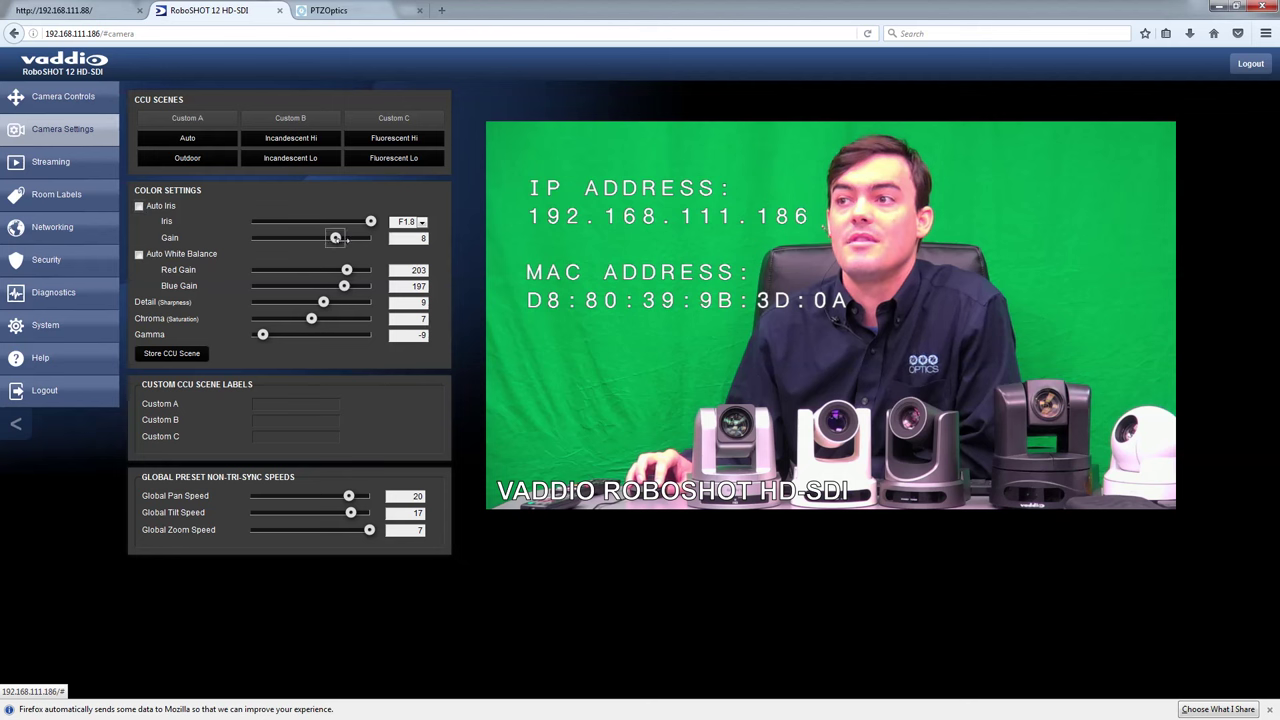
drag(336, 238, 323, 238)
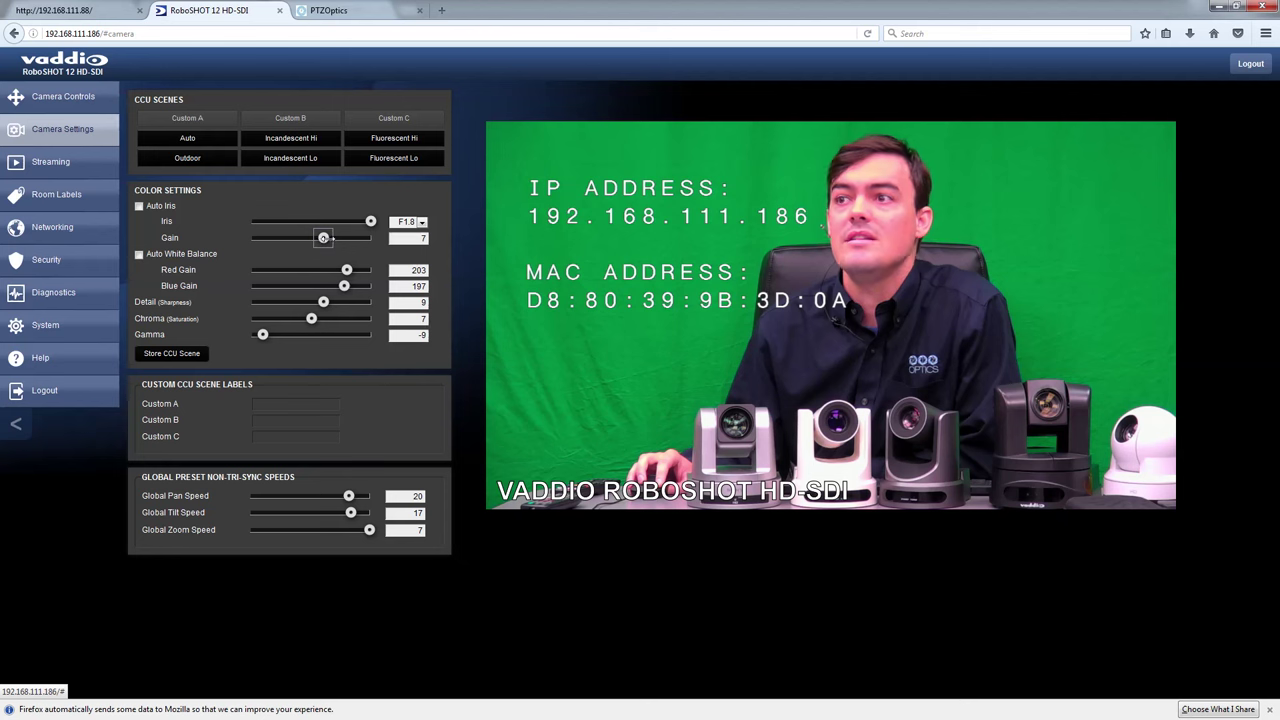
mouse_move(323, 238)
mouse_down()
mouse_move(336, 238)
mouse_move(323, 238)
mouse_up()
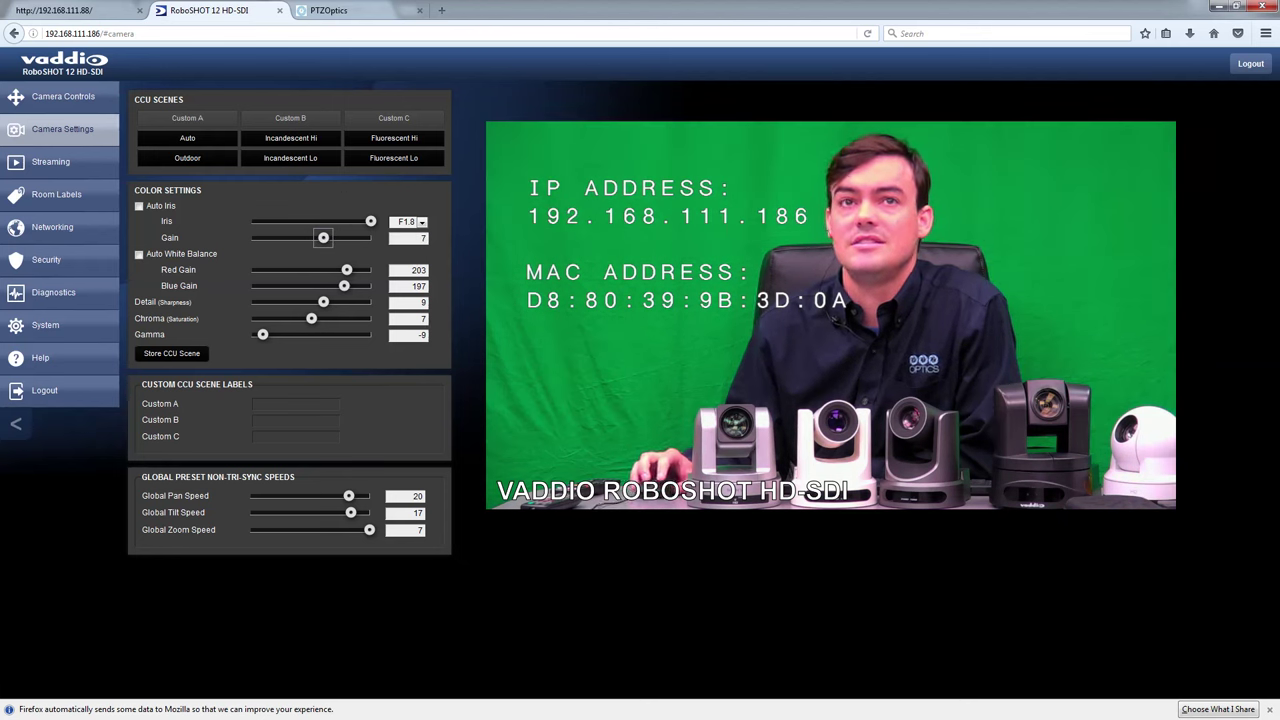
Try Auto White Balance, return to manual white balance, and set the red gain to 202 and the blue gain to 198
click(139, 255)
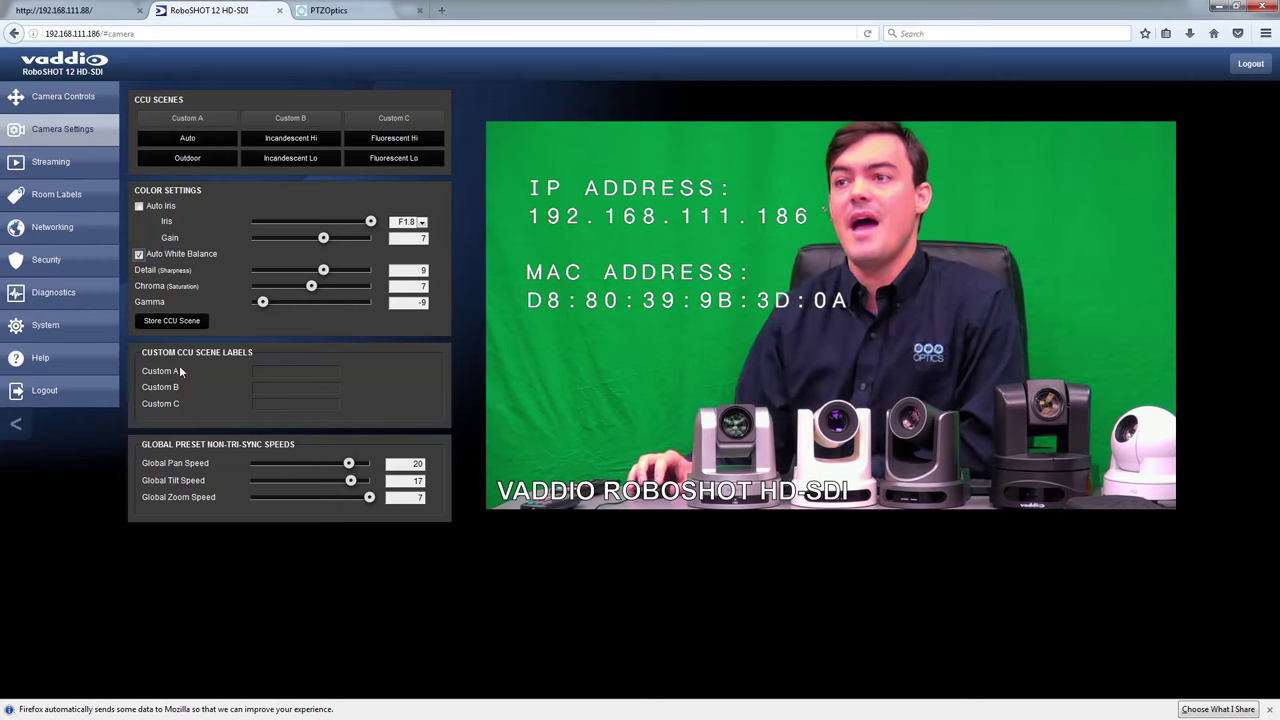
click(140, 254)
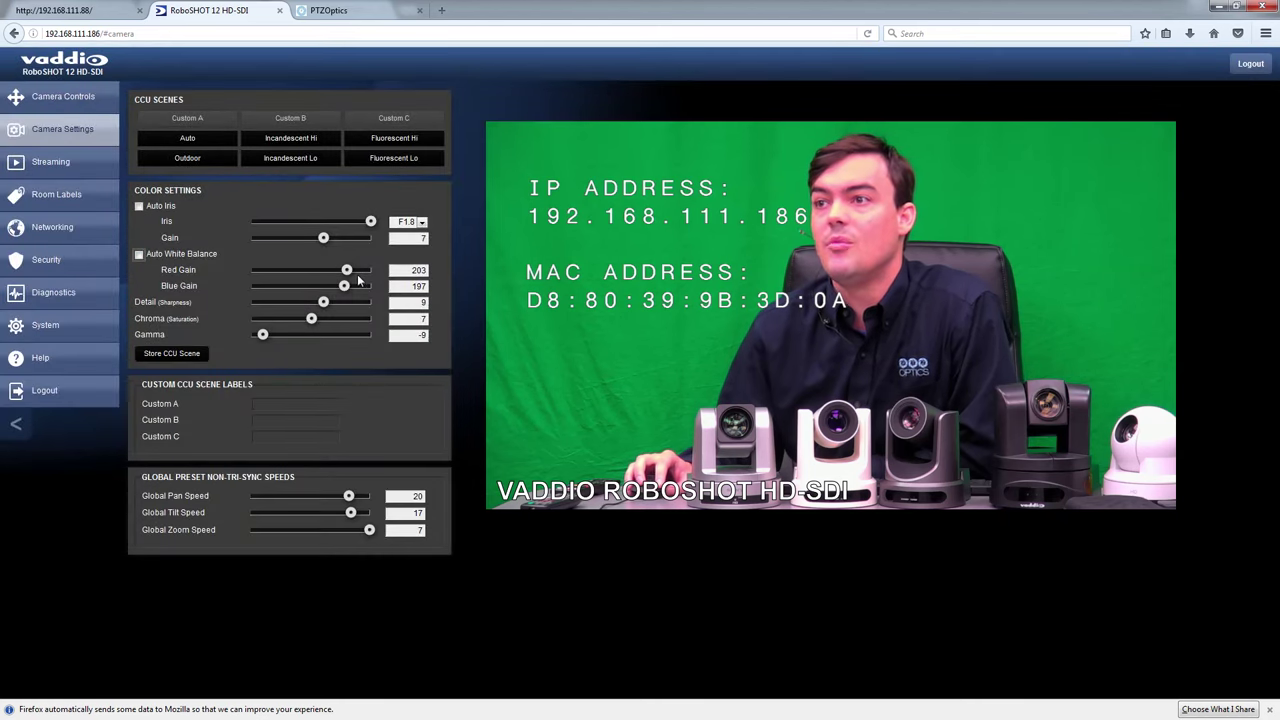
drag(352, 270, 348, 286)
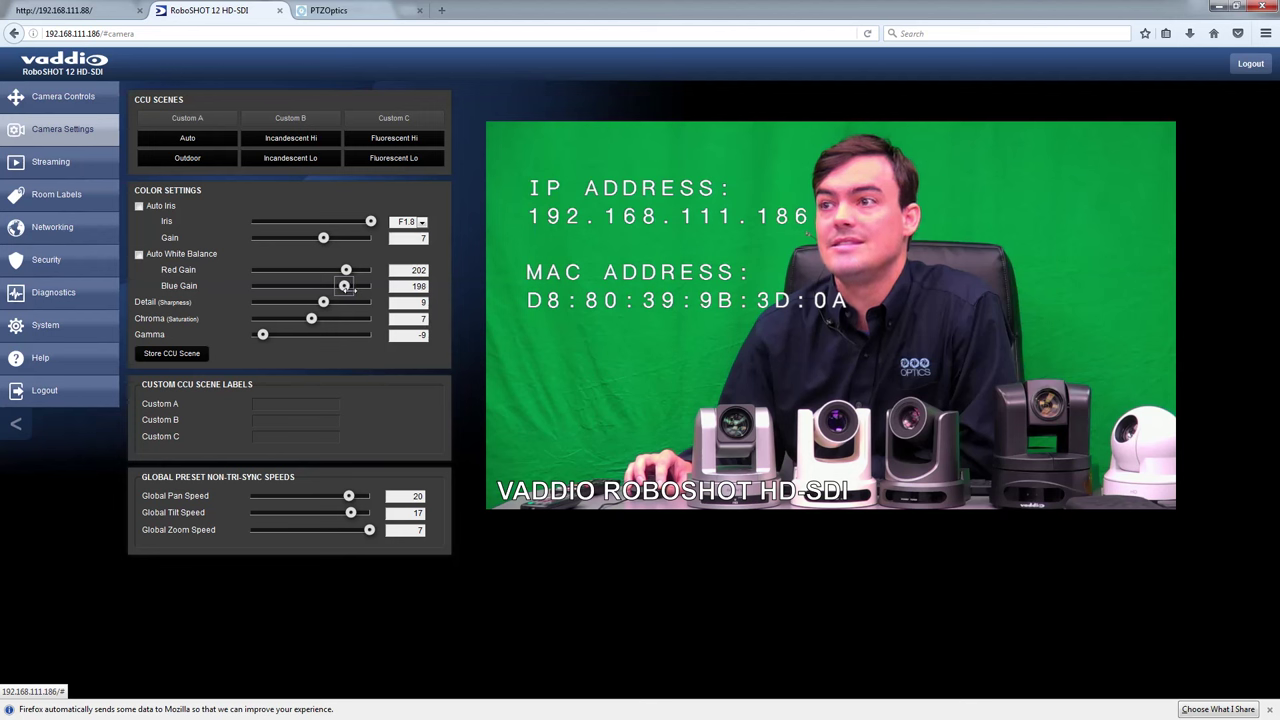
drag(346, 288, 344, 288)
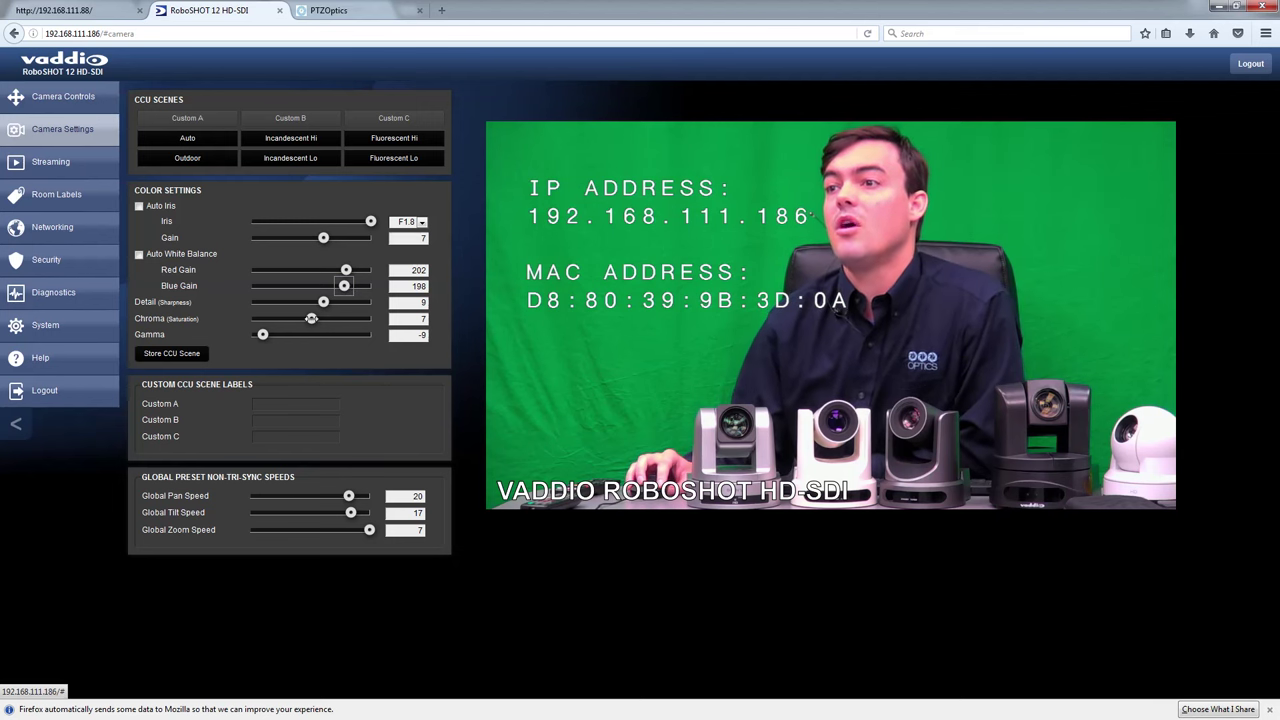
Set the chroma (saturation) to 5 and the gamma to -10
drag(311, 318, 291, 336)
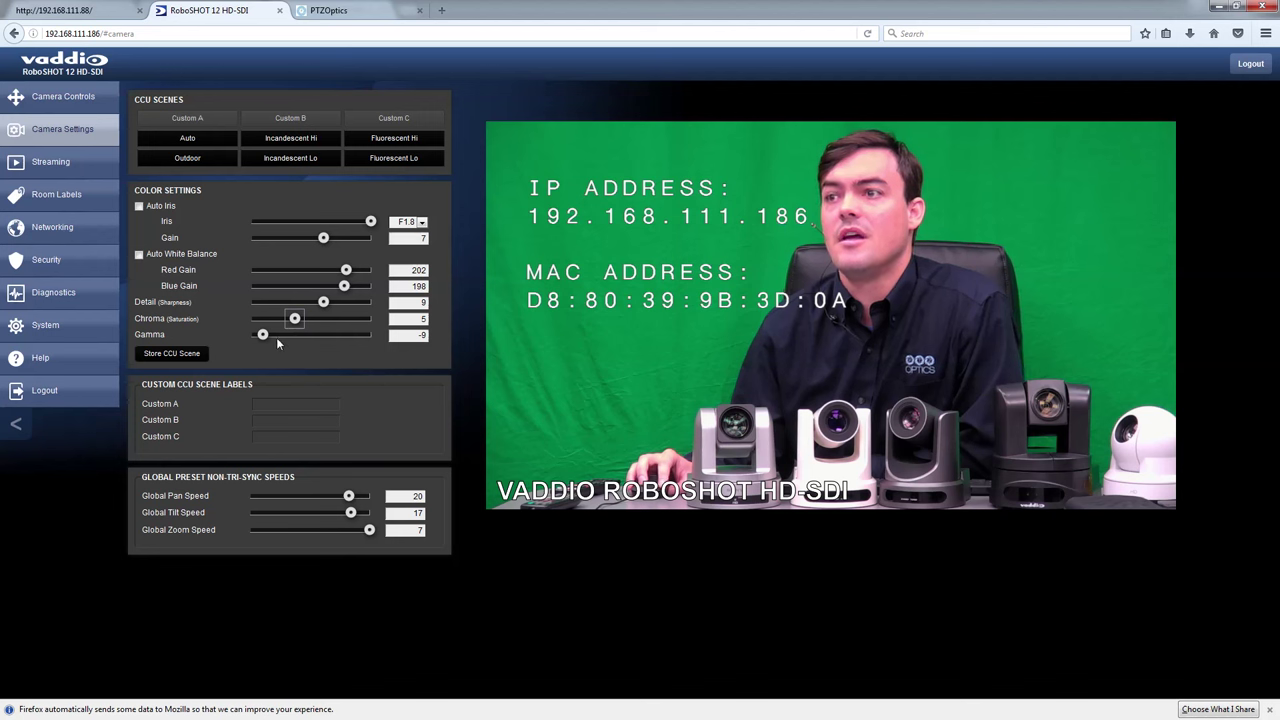
click(263, 334)
mouse_move(263, 334)
mouse_down()
mouse_move(305, 335)
mouse_move(261, 335)
mouse_up()
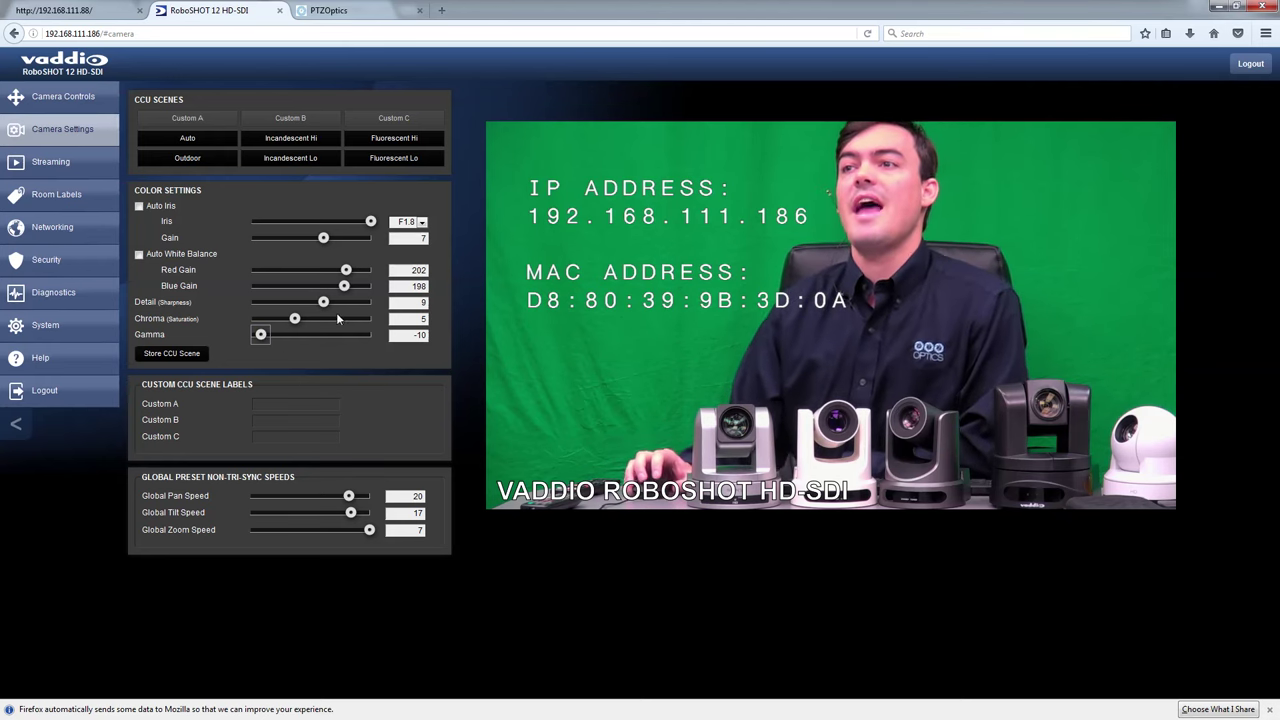
Compare the video stream settings of the camera at 192.168.111.88 with the RoboSHOT's streaming settings and available resolutions
click(60, 11)
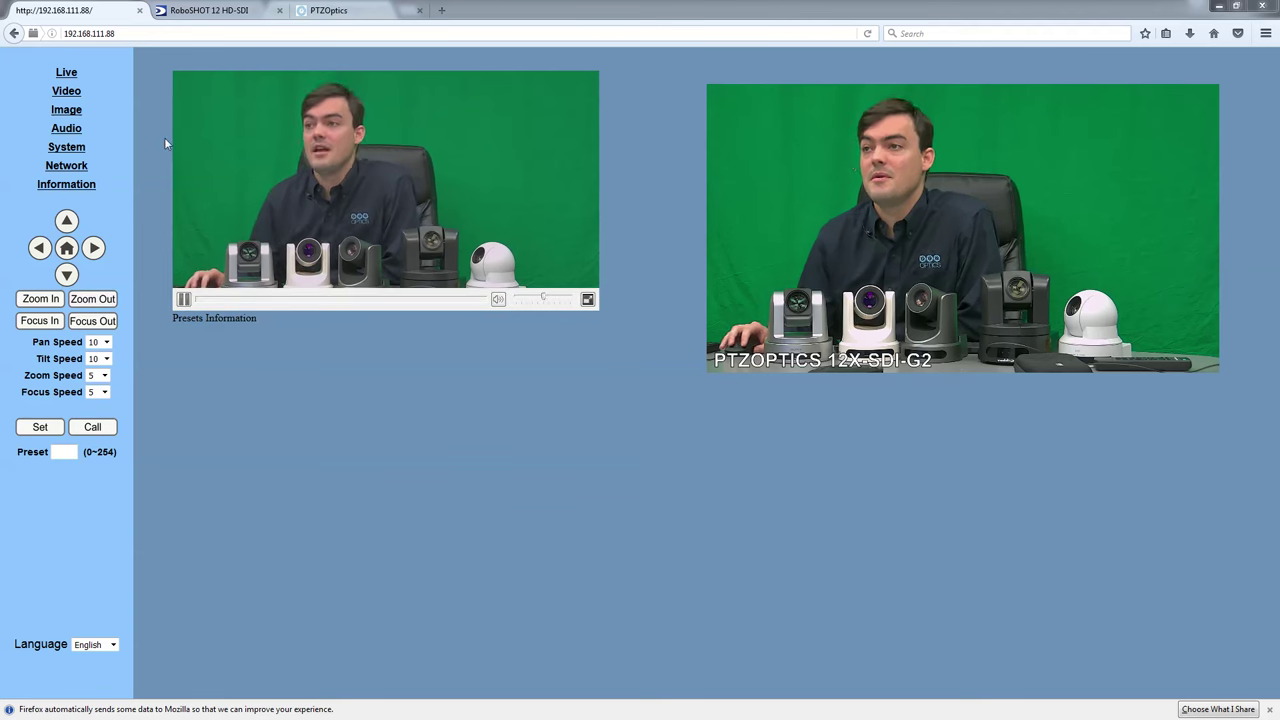
click(68, 92)
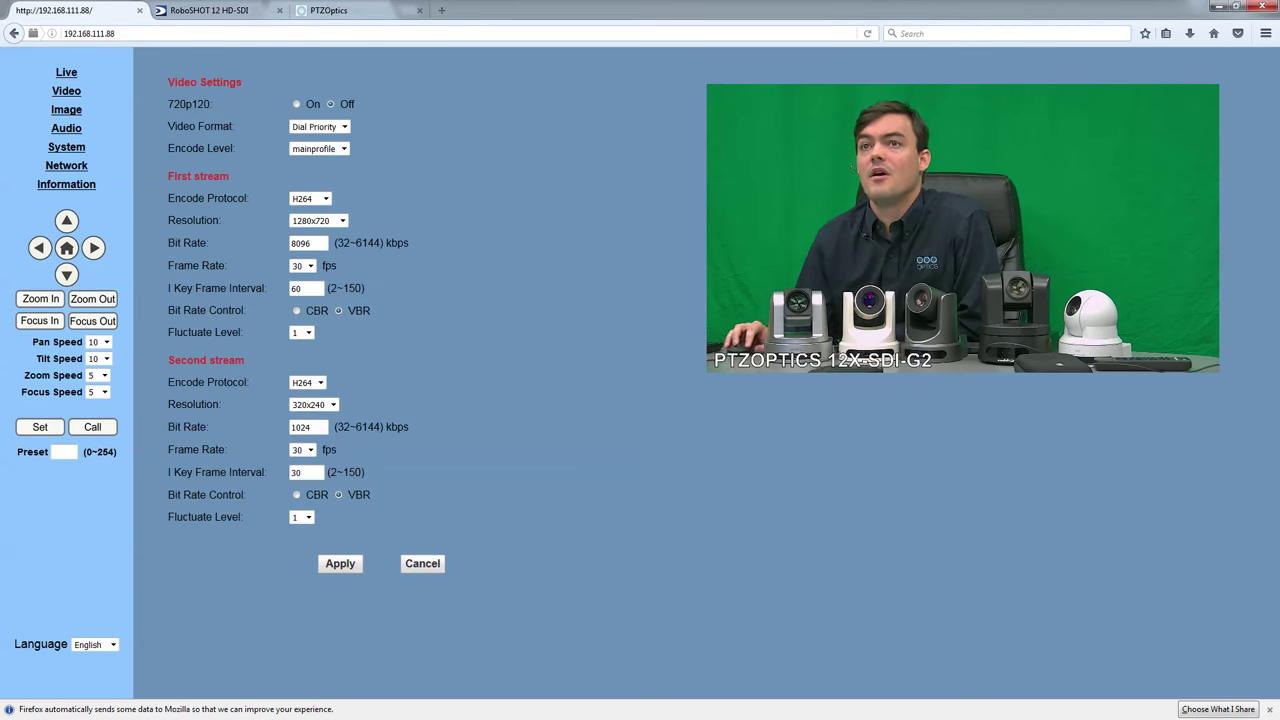
click(208, 10)
click(79, 164)
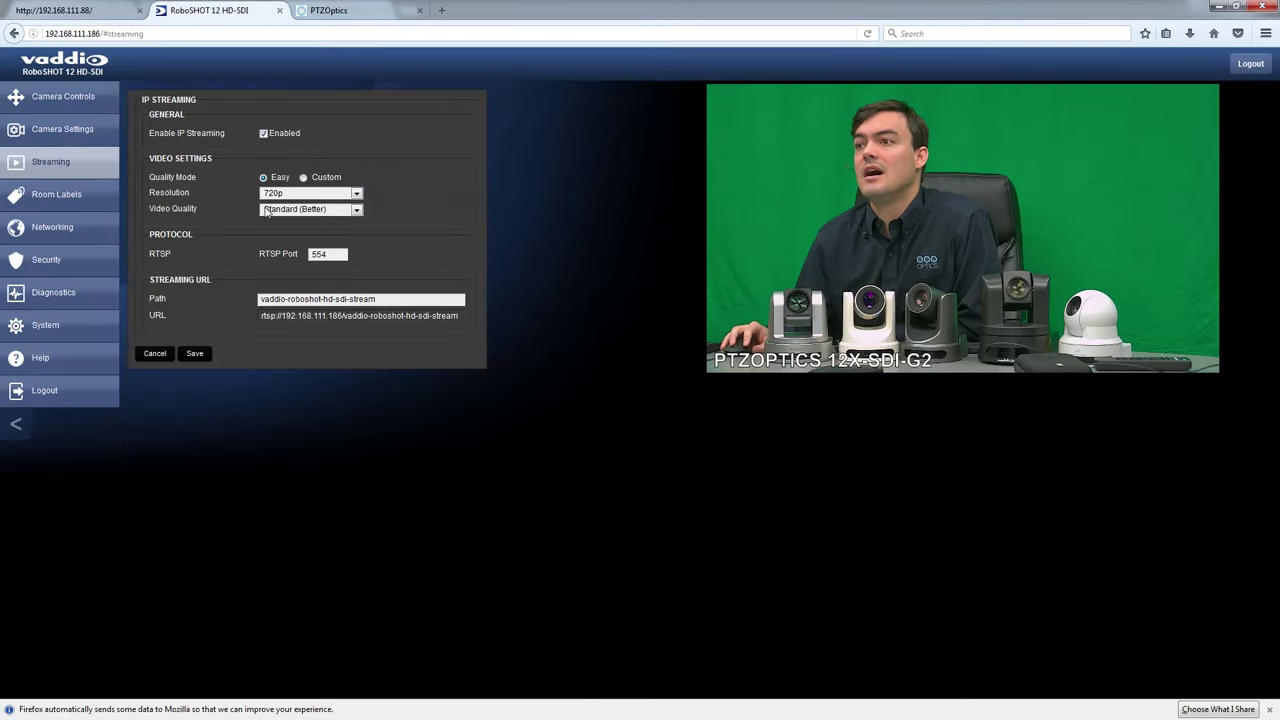
click(290, 194)
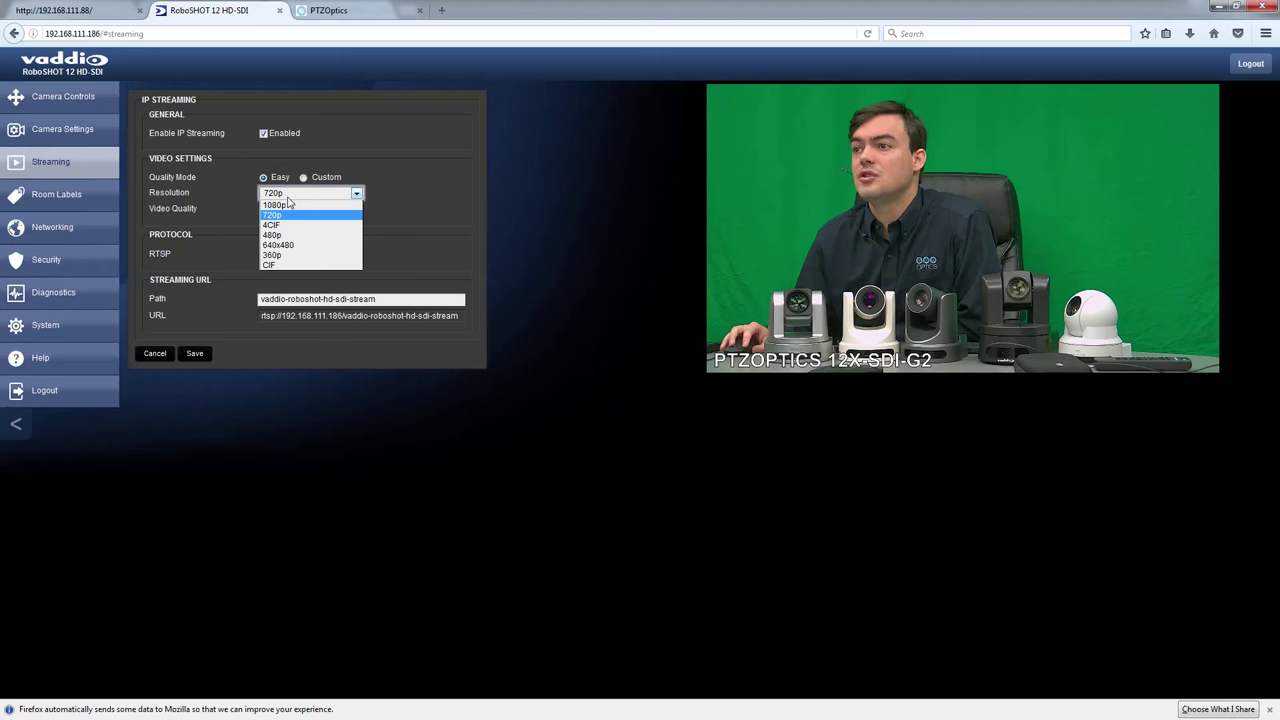
click(258, 193)
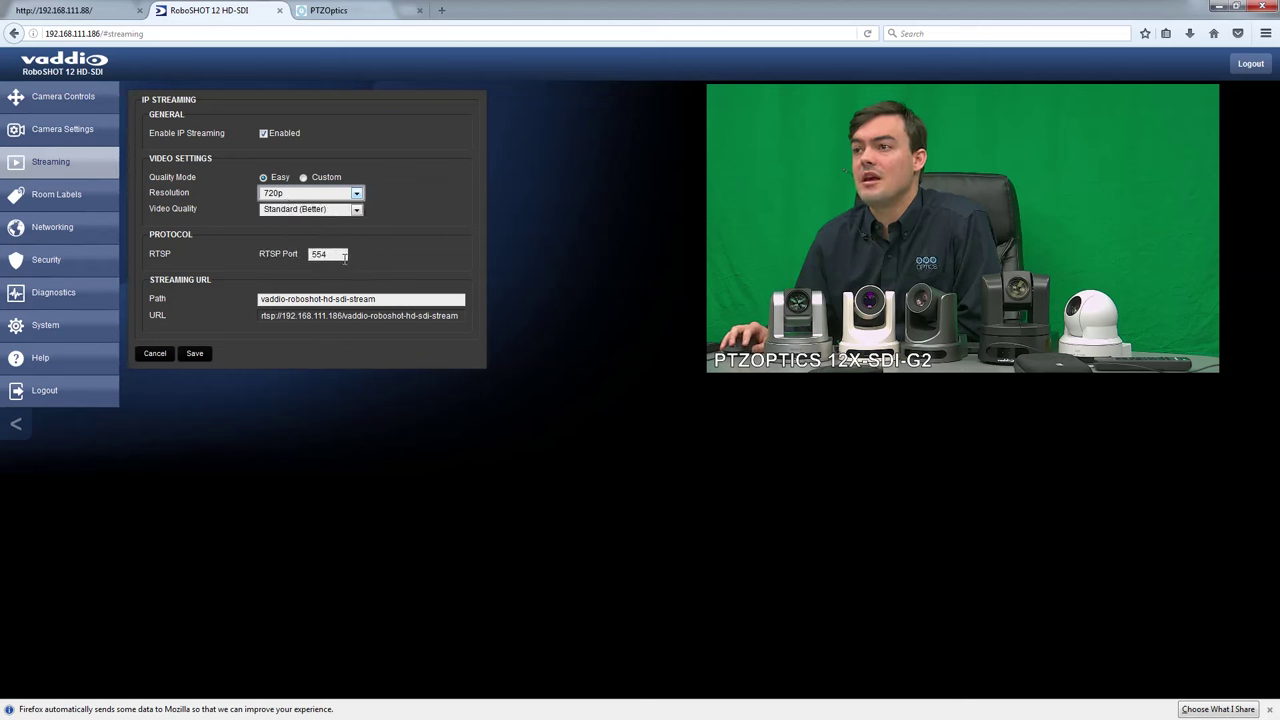
Review the RoboSHOT's room labels, networking, security, diagnostics and system pages, and return to the network configuration
click(66, 200)
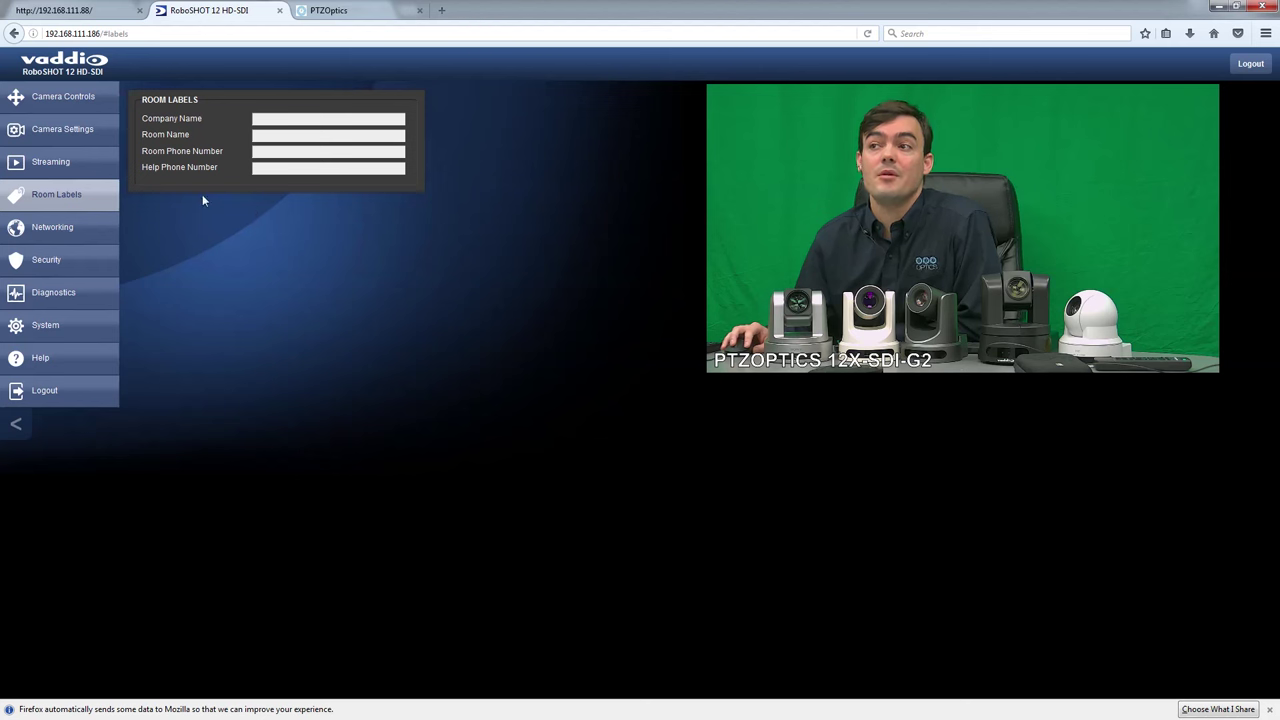
click(55, 227)
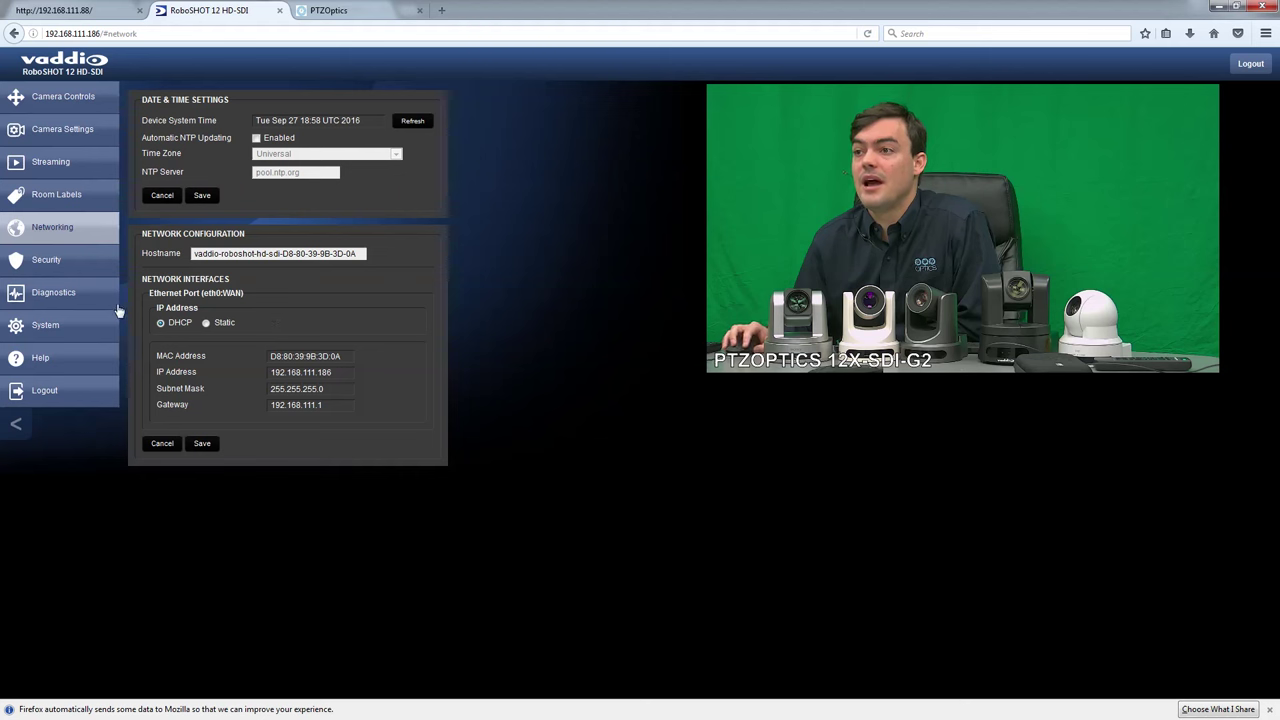
click(48, 262)
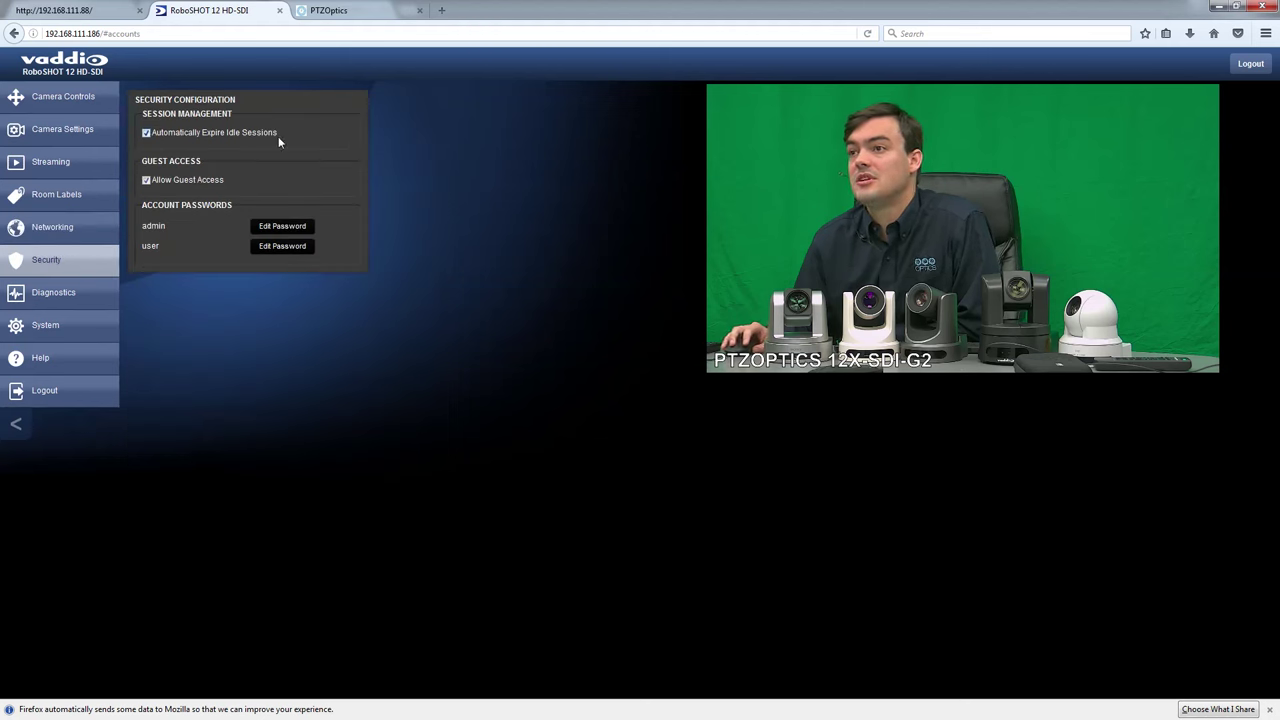
click(47, 303)
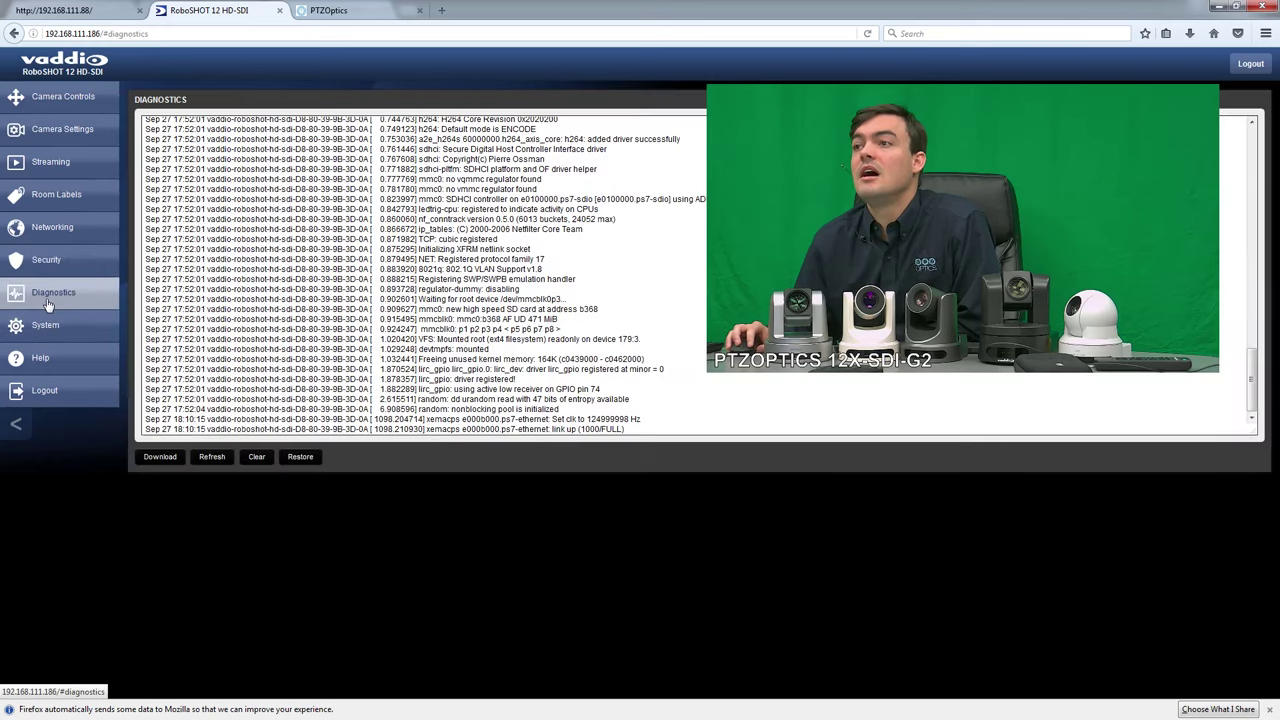
click(99, 328)
scroll(238, 290, down, 1)
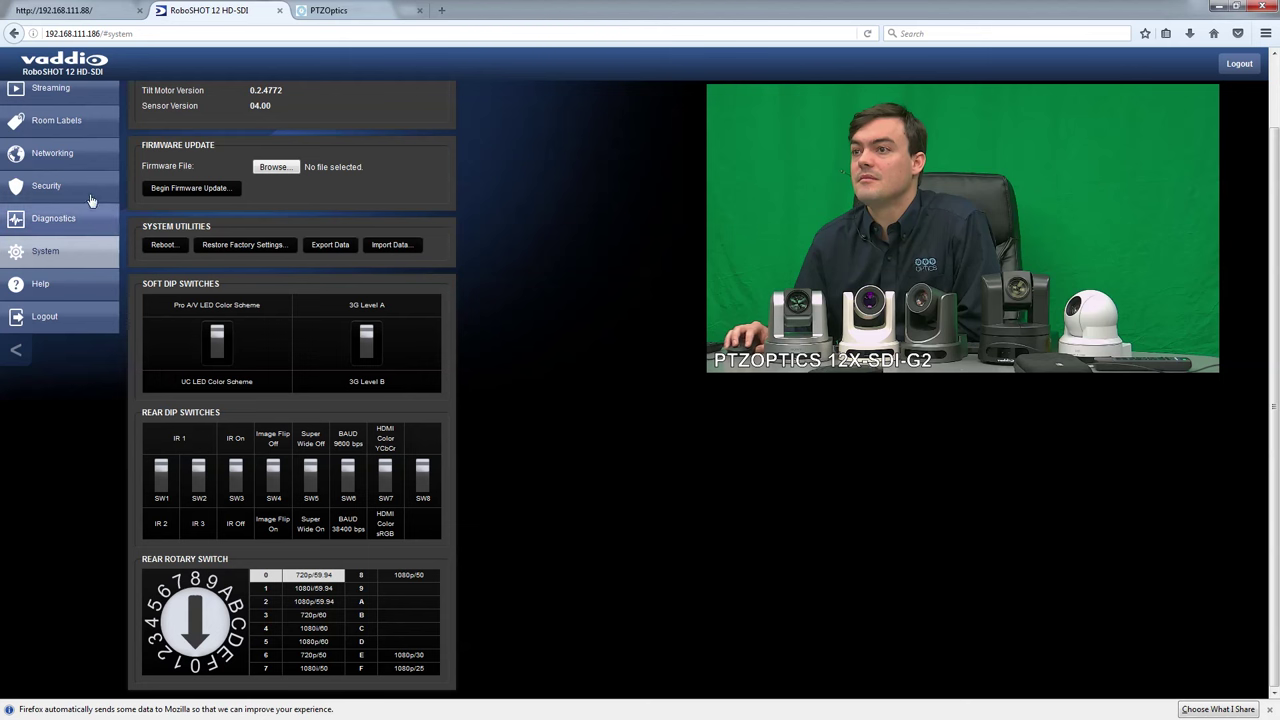
click(80, 157)
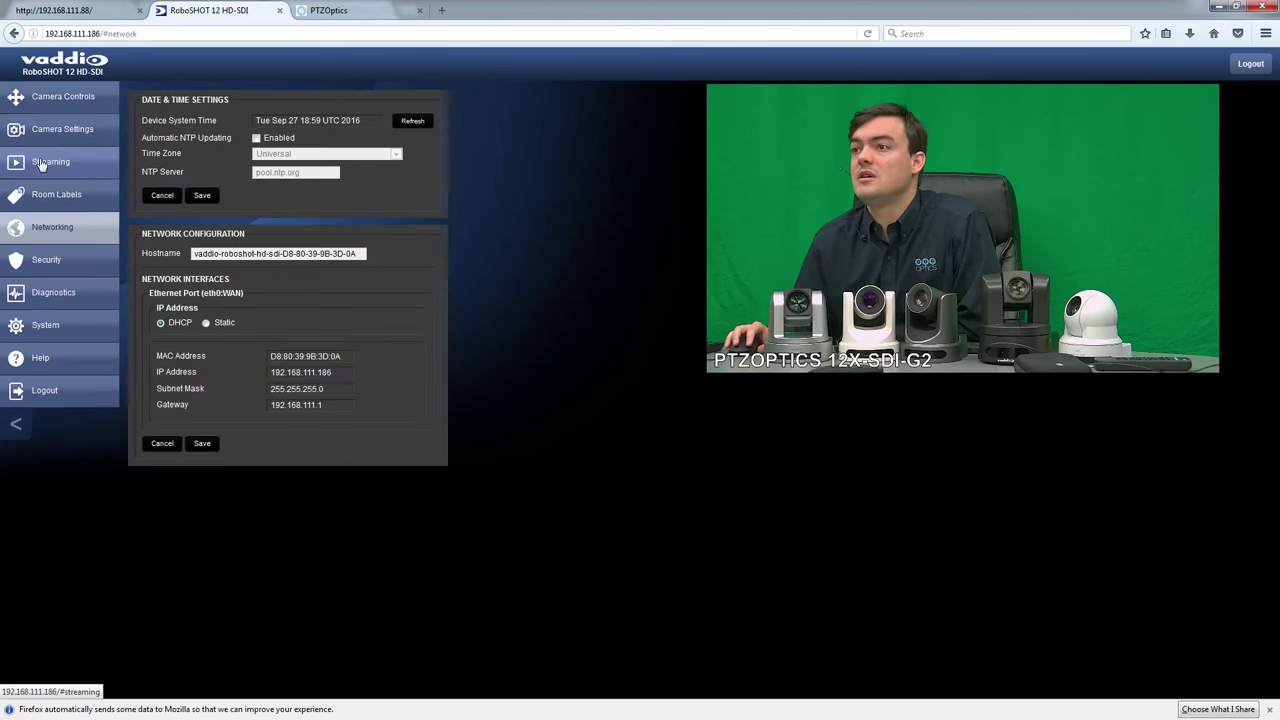